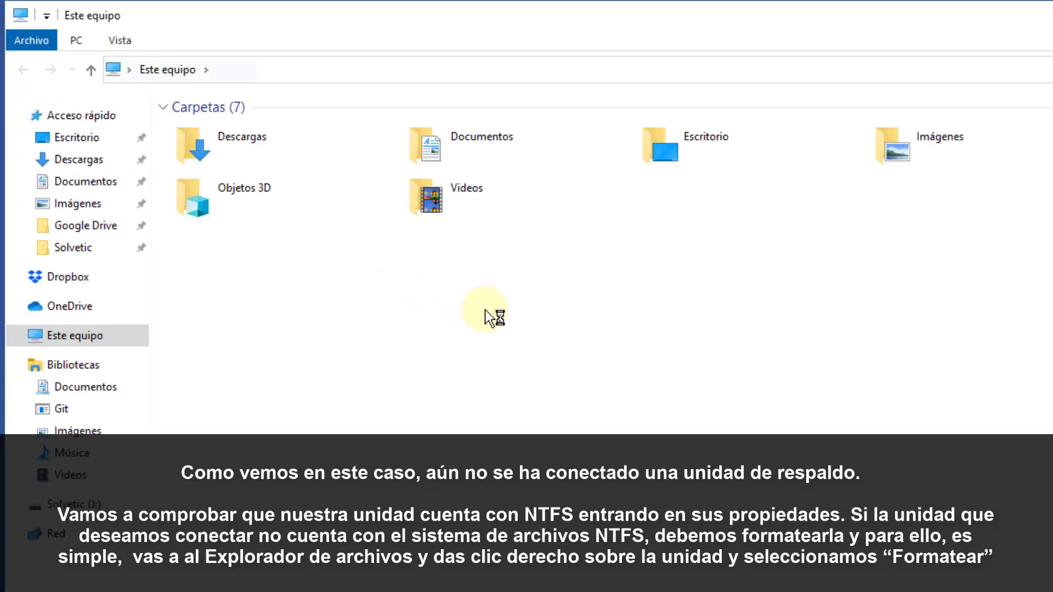
- Check the file system of the Solvetic (J:) USB drive in its properties
click(773, 331)
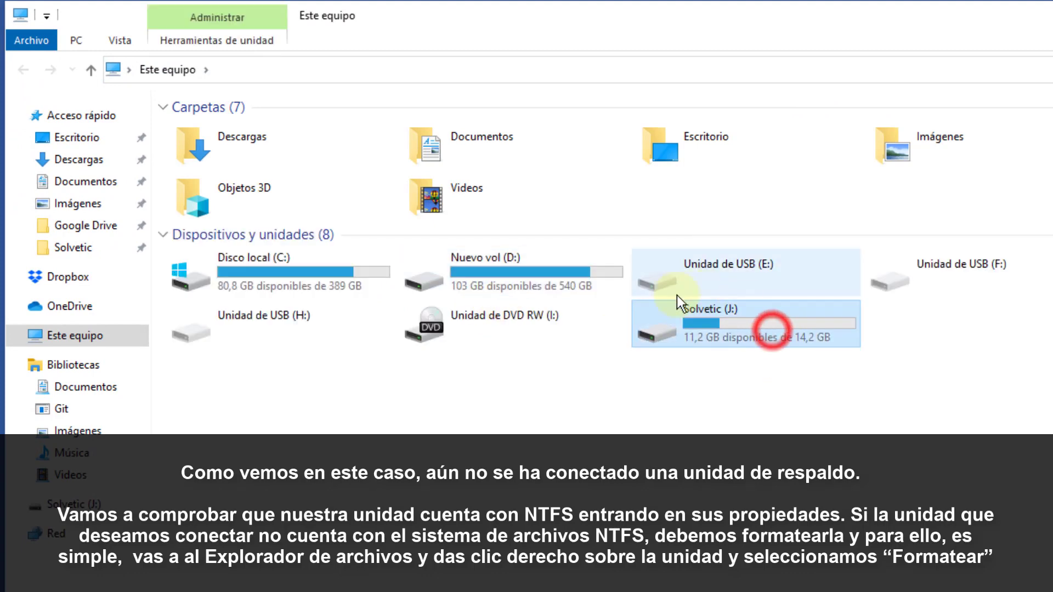
right_click(748, 324)
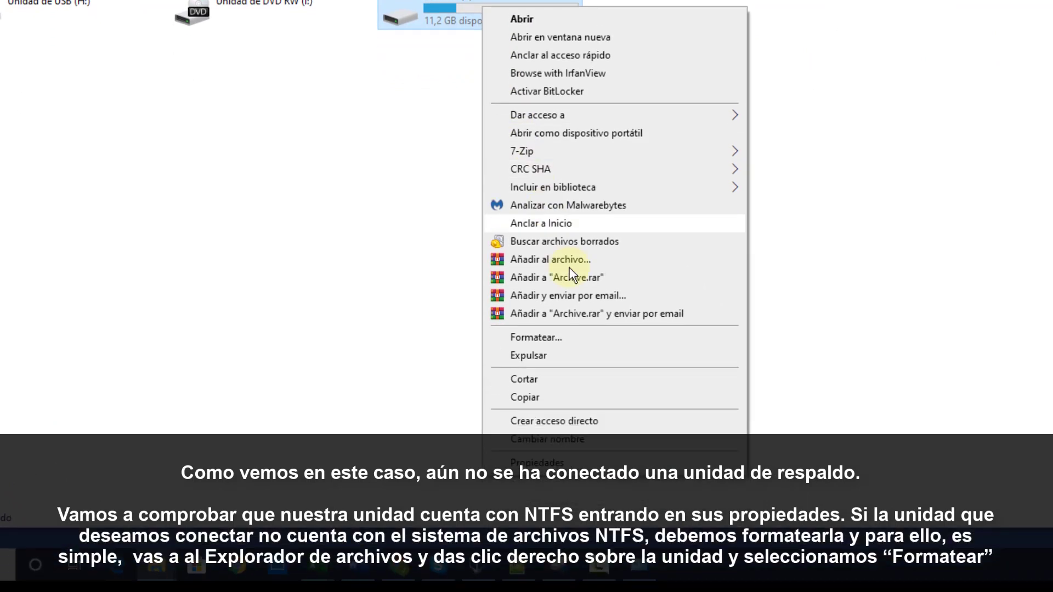
click(576, 497)
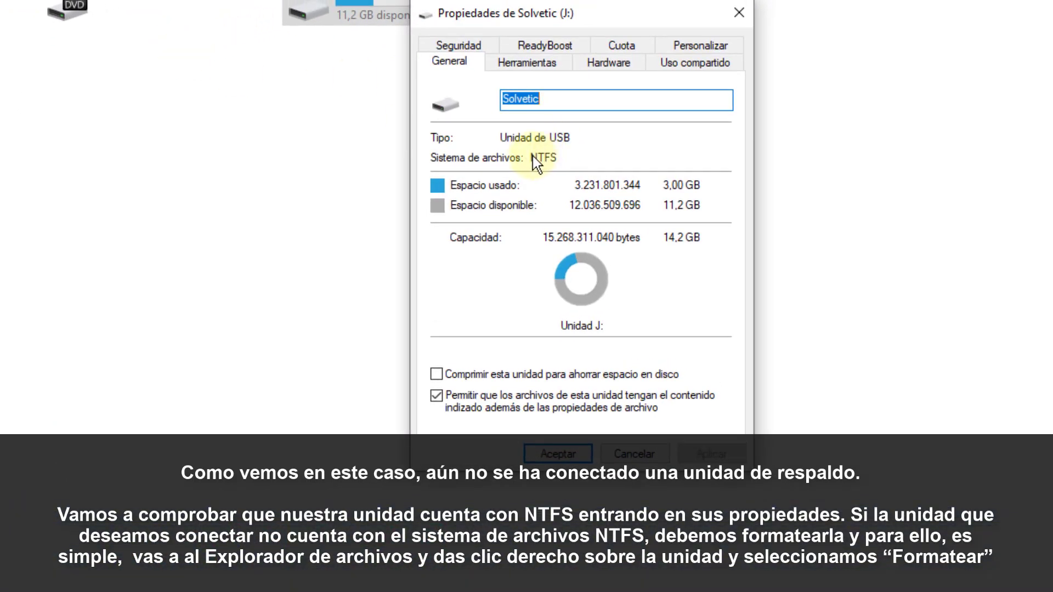
click(532, 156)
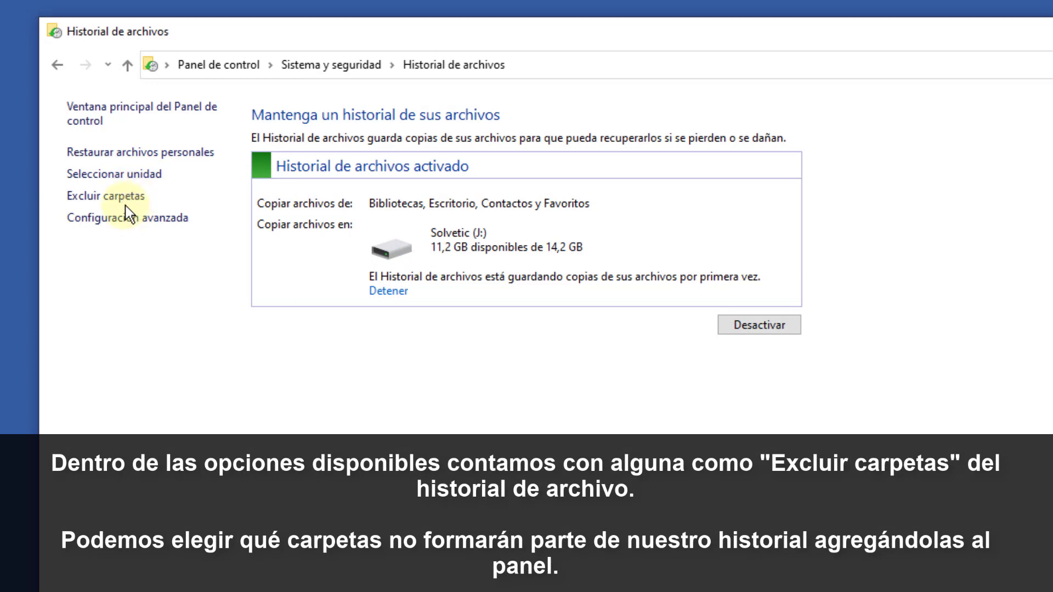
- Exclude the Imágenes library from File History and return to the File History overview
click(95, 196)
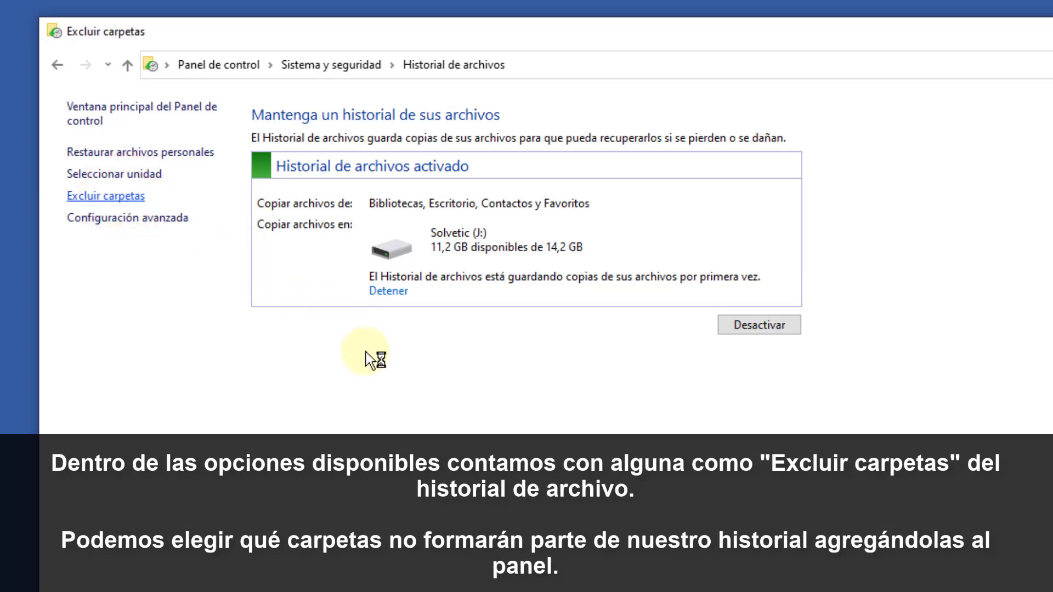
click(509, 402)
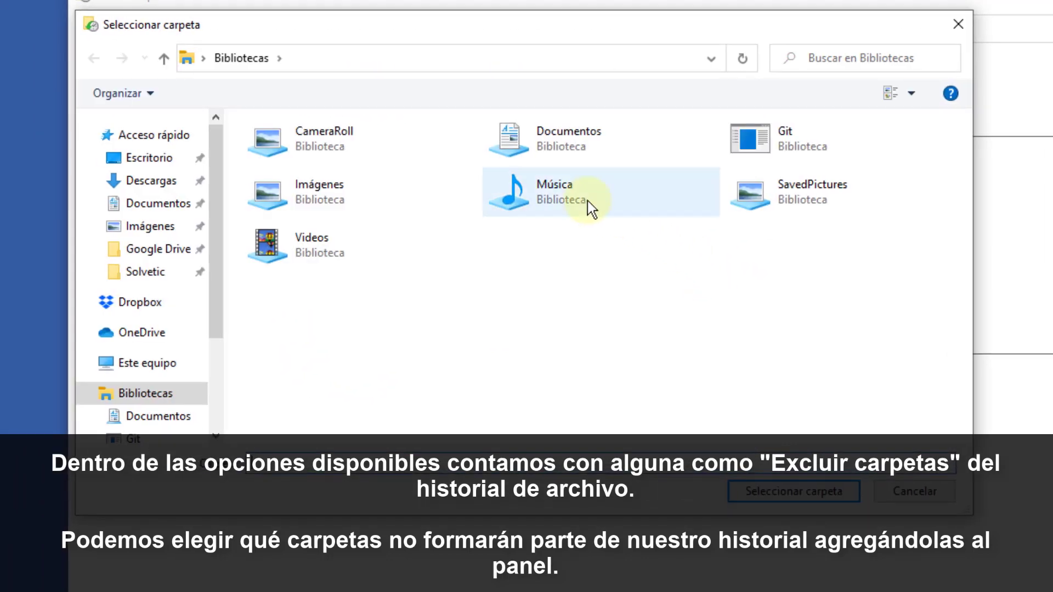
click(364, 199)
click(777, 487)
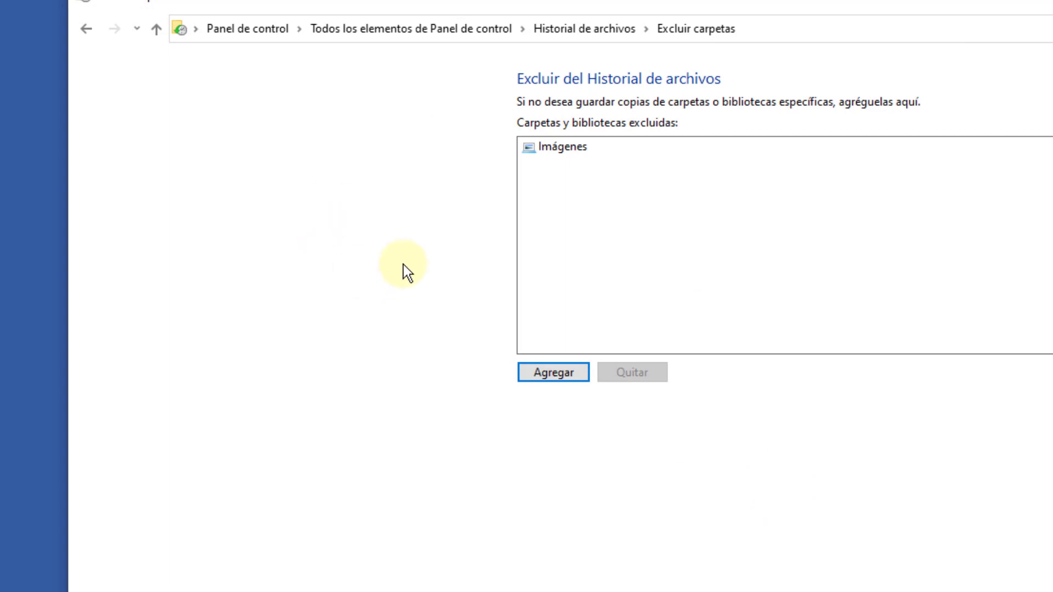
click(84, 28)
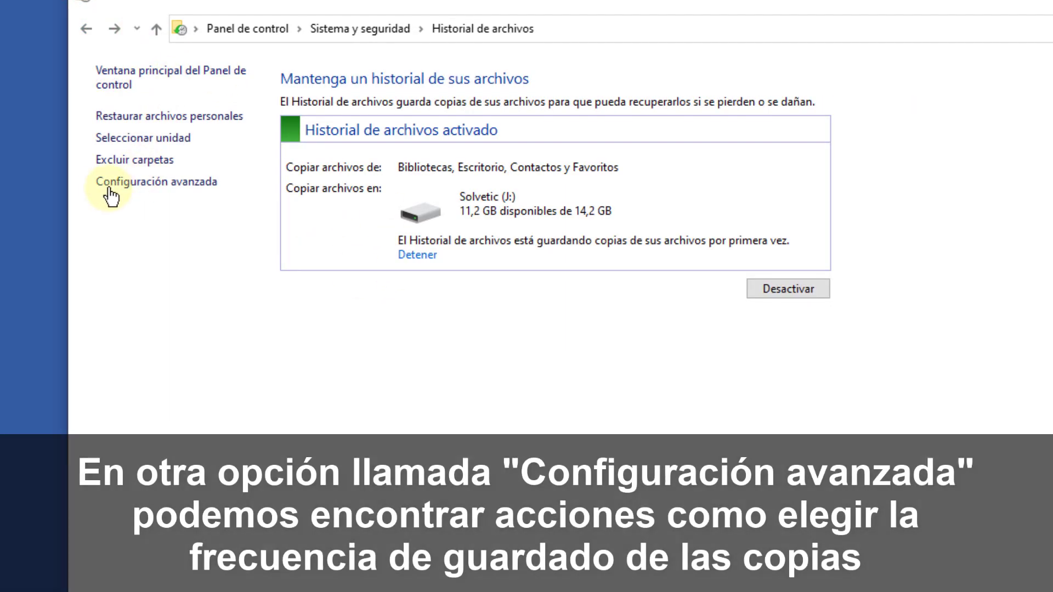
- In File History's advanced settings, save copies of files every 12 hours and keep saved versions for 1 month
click(141, 184)
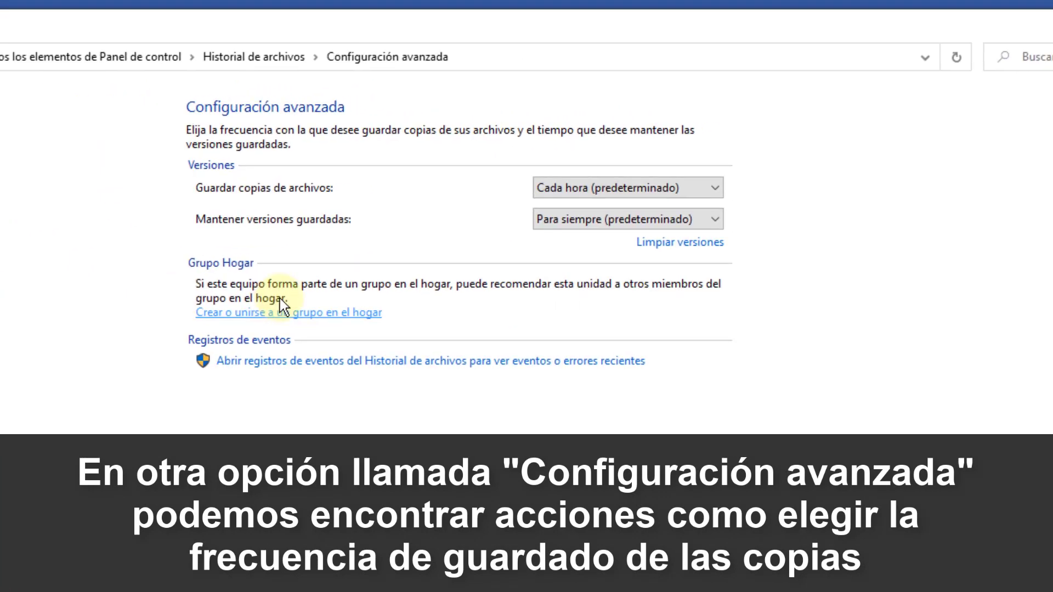
click(595, 188)
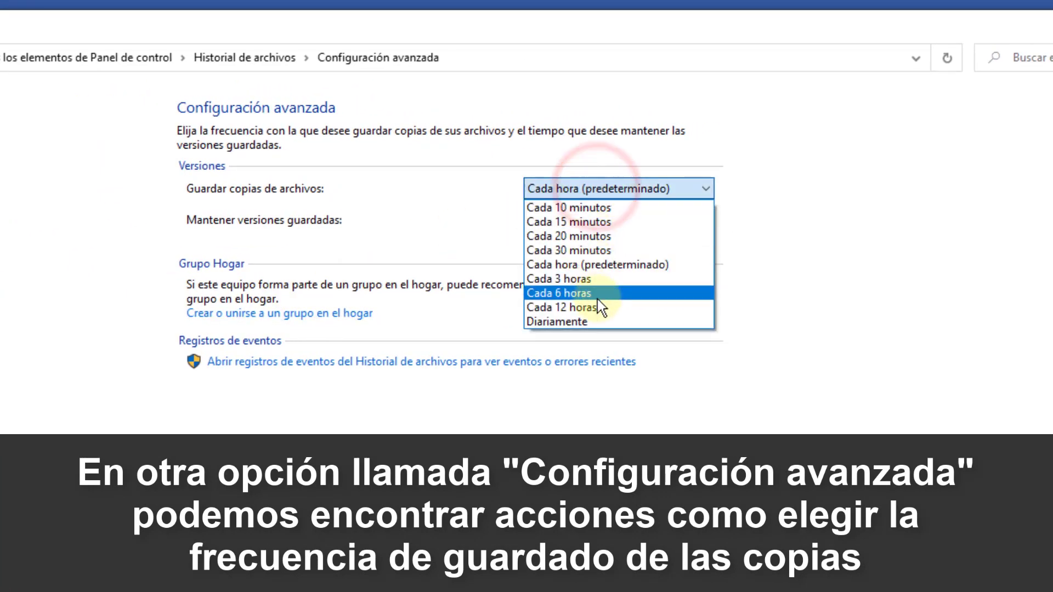
click(597, 301)
click(600, 222)
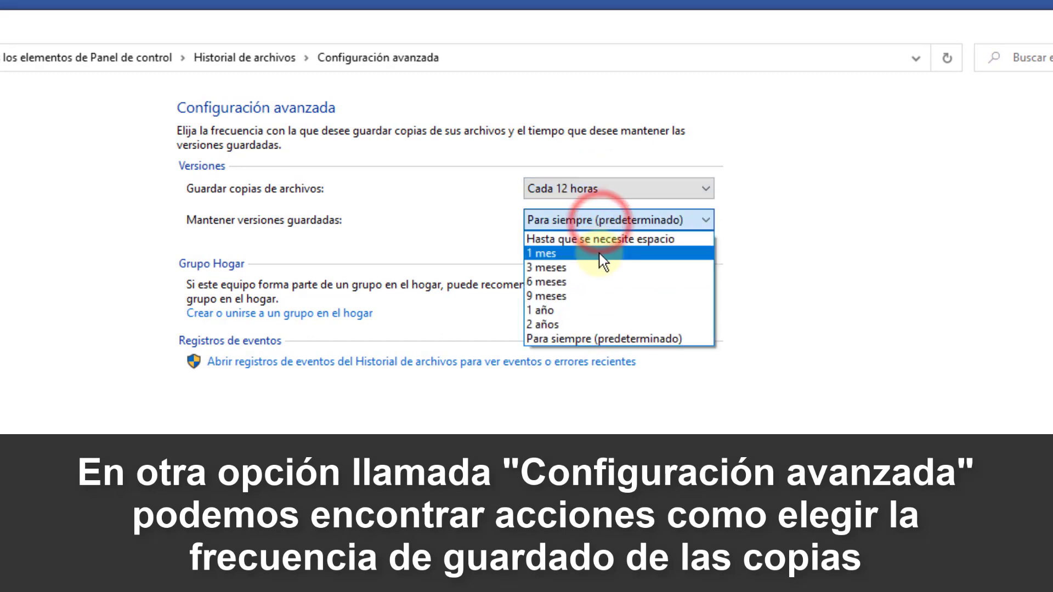
click(600, 250)
click(597, 218)
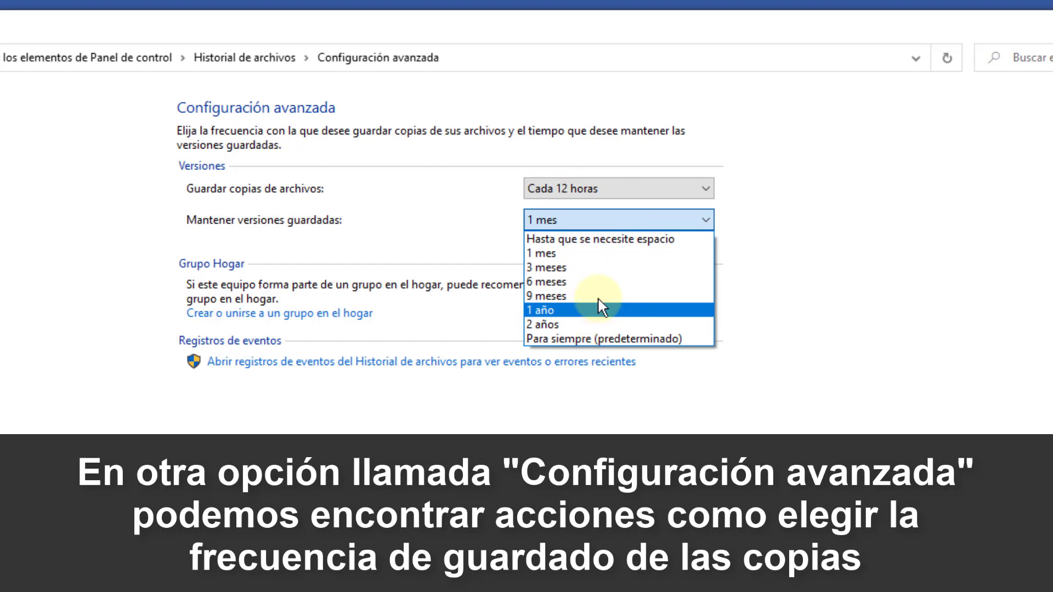
click(598, 219)
click(597, 189)
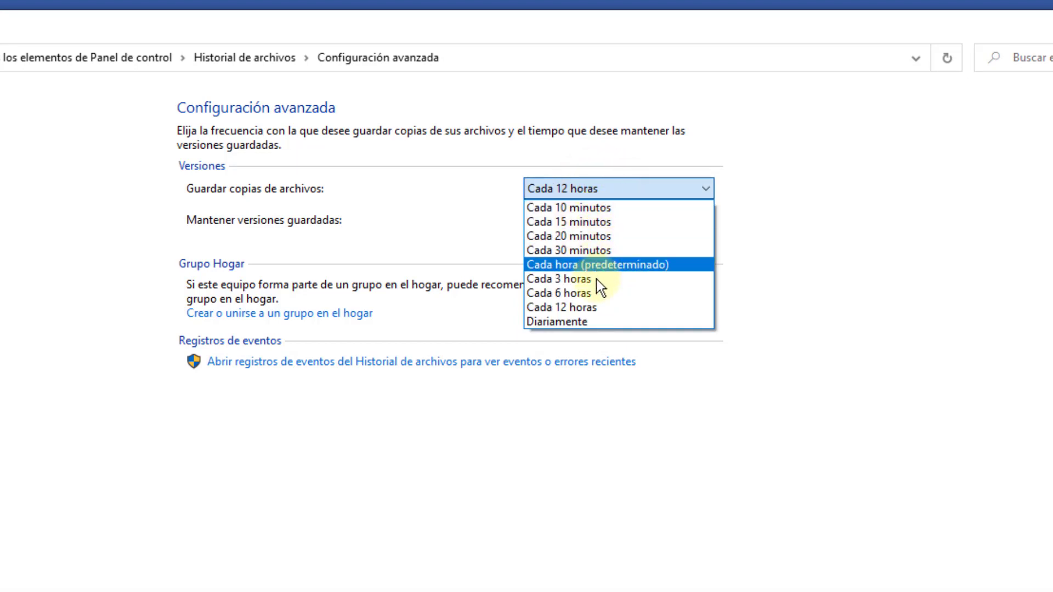
click(590, 187)
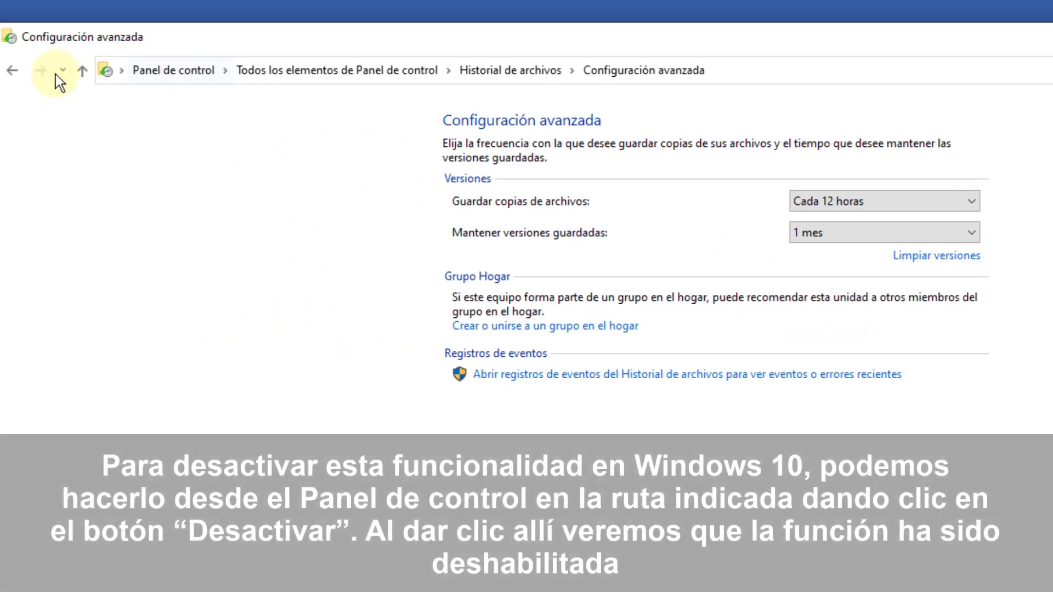
- Return to the File History overview and turn File History off
click(53, 75)
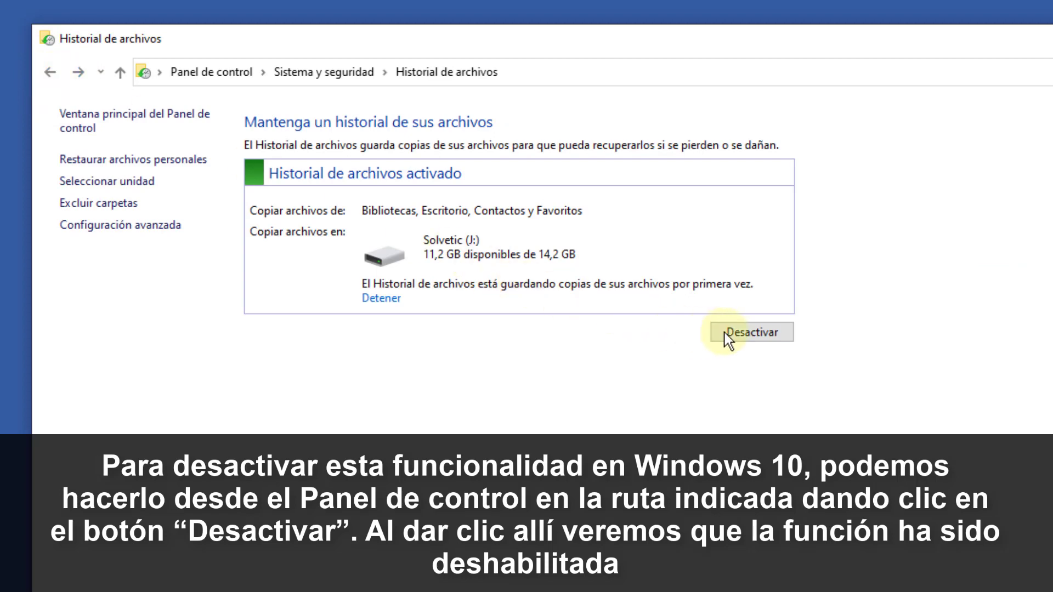
click(751, 332)
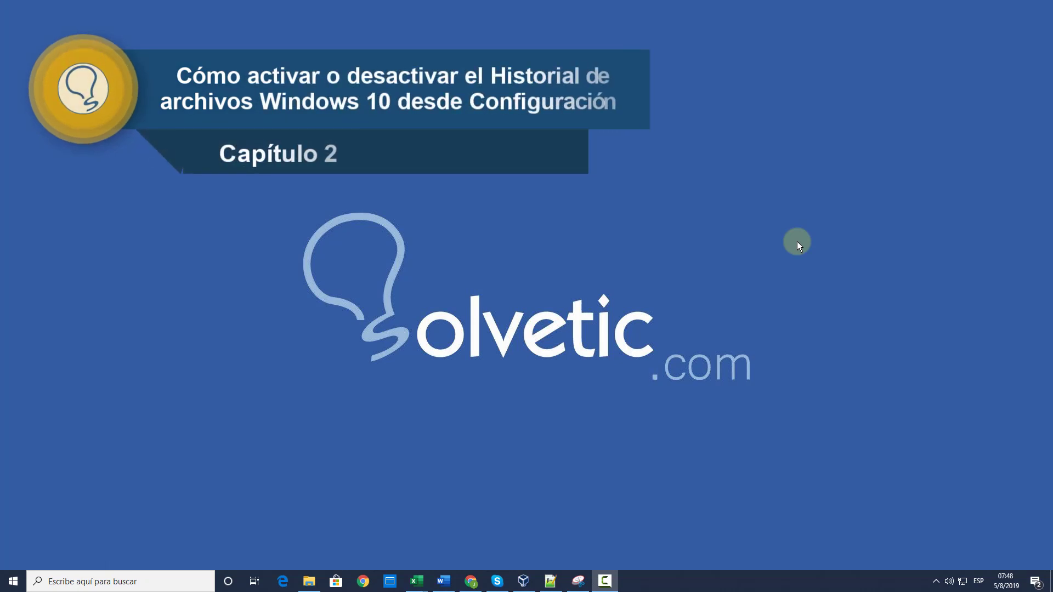
- Open the backup page under Update & Security in Windows Settings and turn on automatic backup of files
click(11, 586)
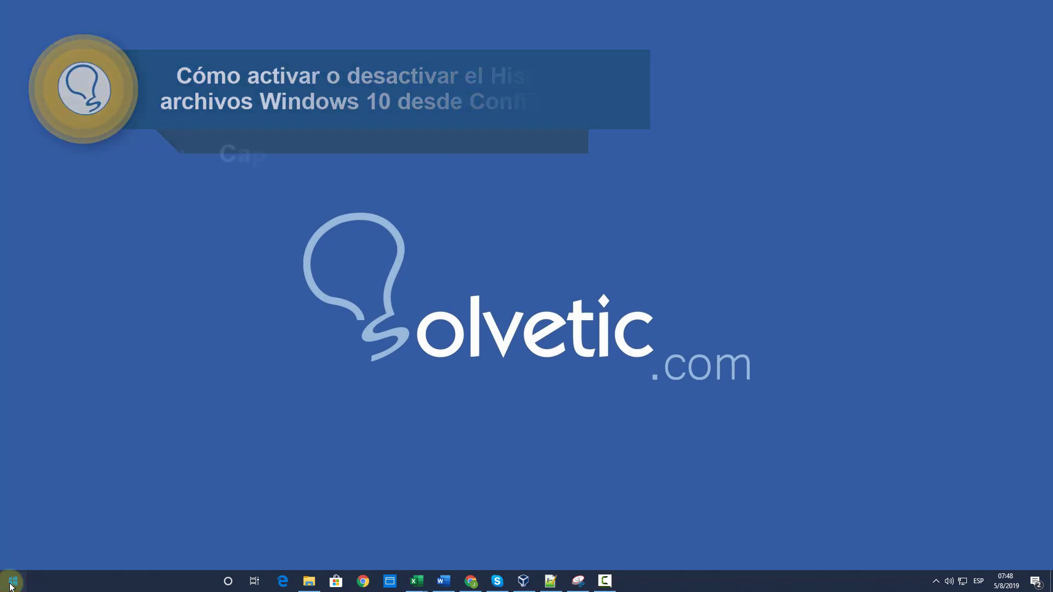
mouse_move(14, 531)
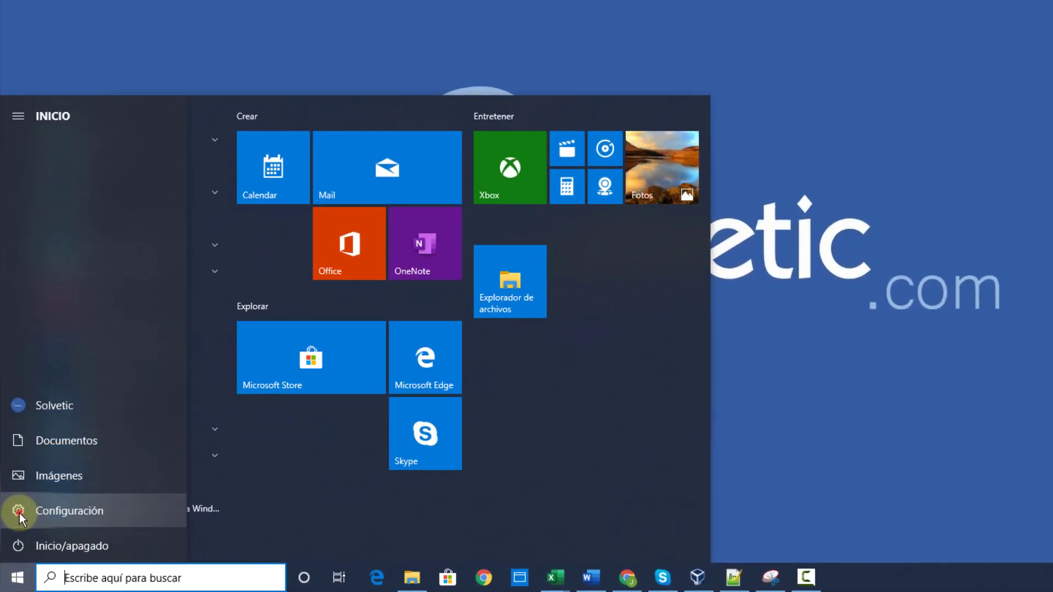
click(19, 512)
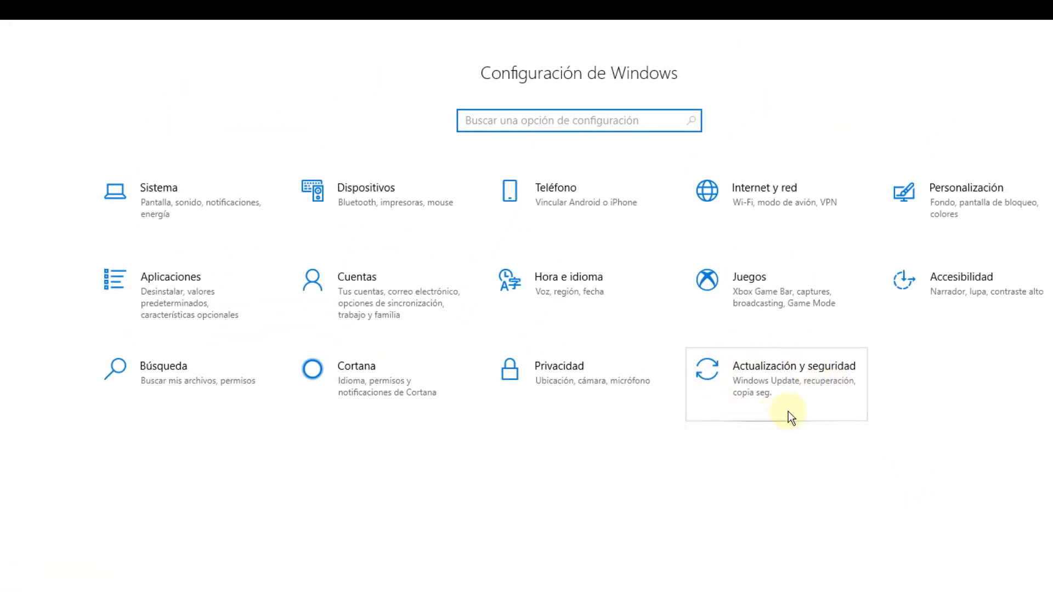
click(799, 382)
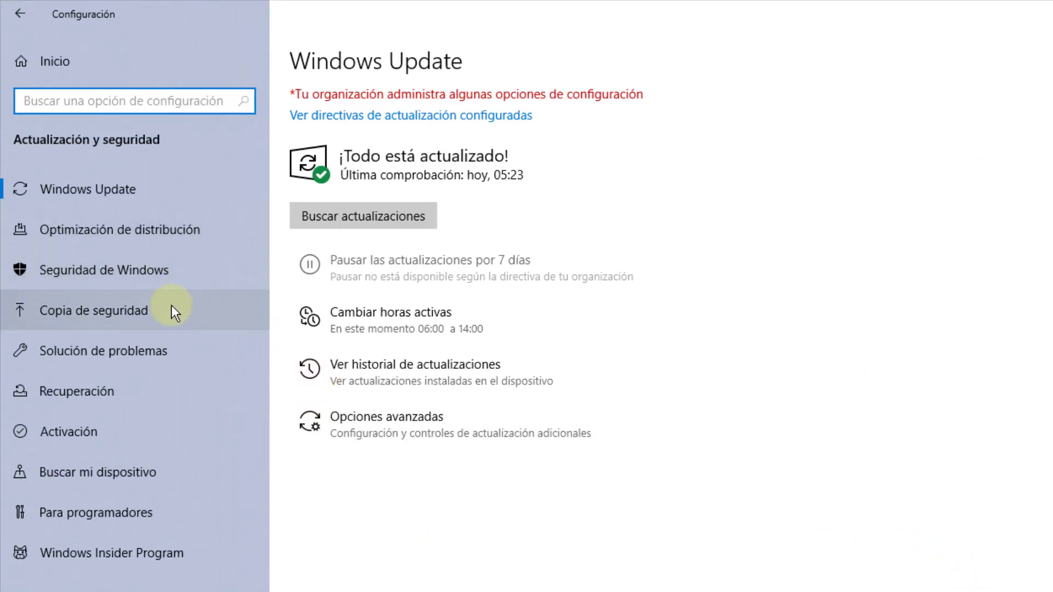
click(134, 306)
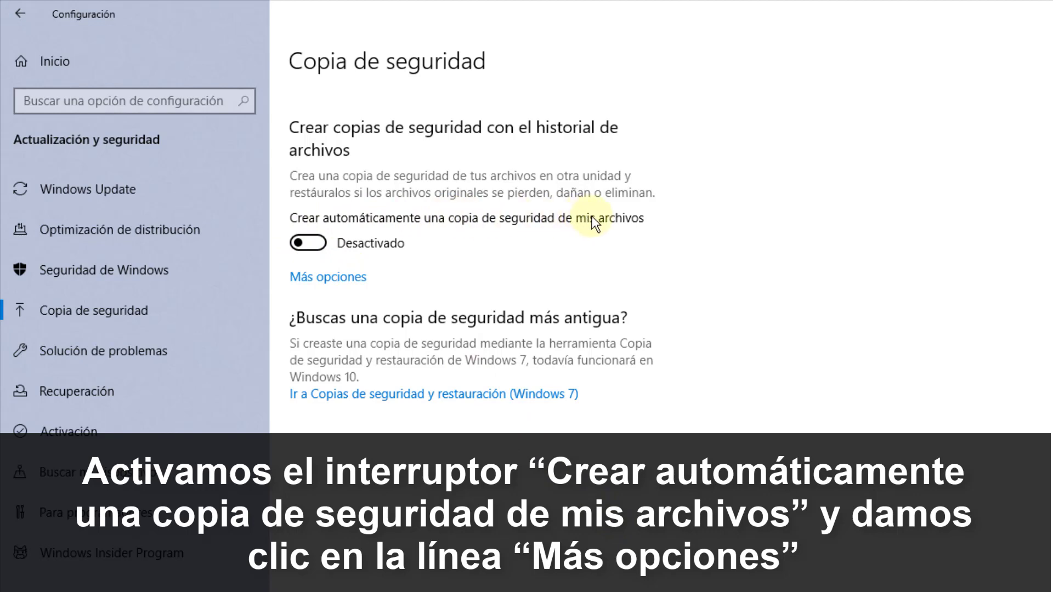
click(302, 244)
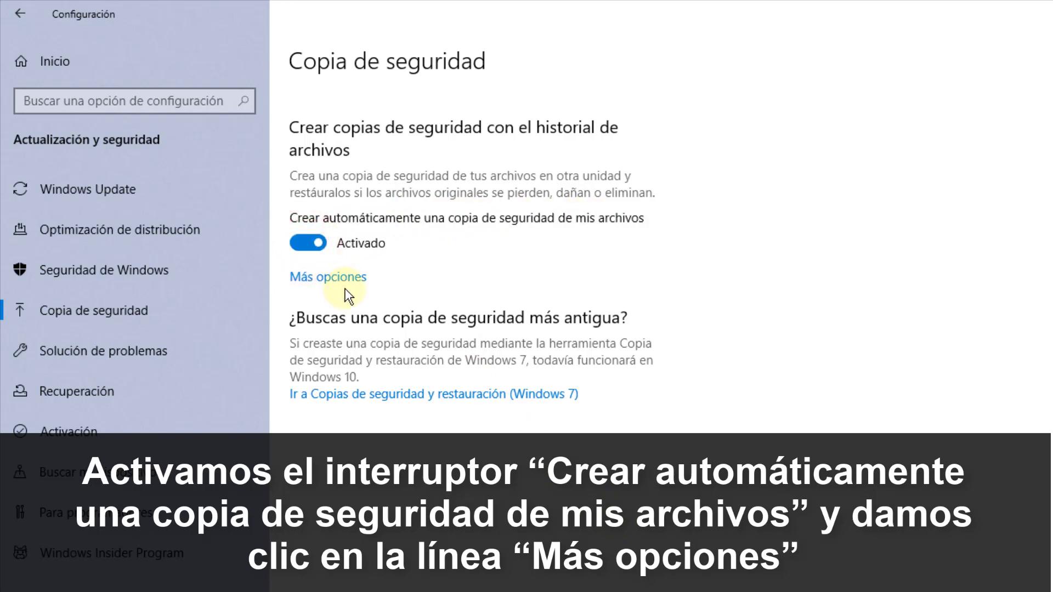
- In the additional backup options, back up files every 12 hours and keep the backups for 1 month
click(340, 279)
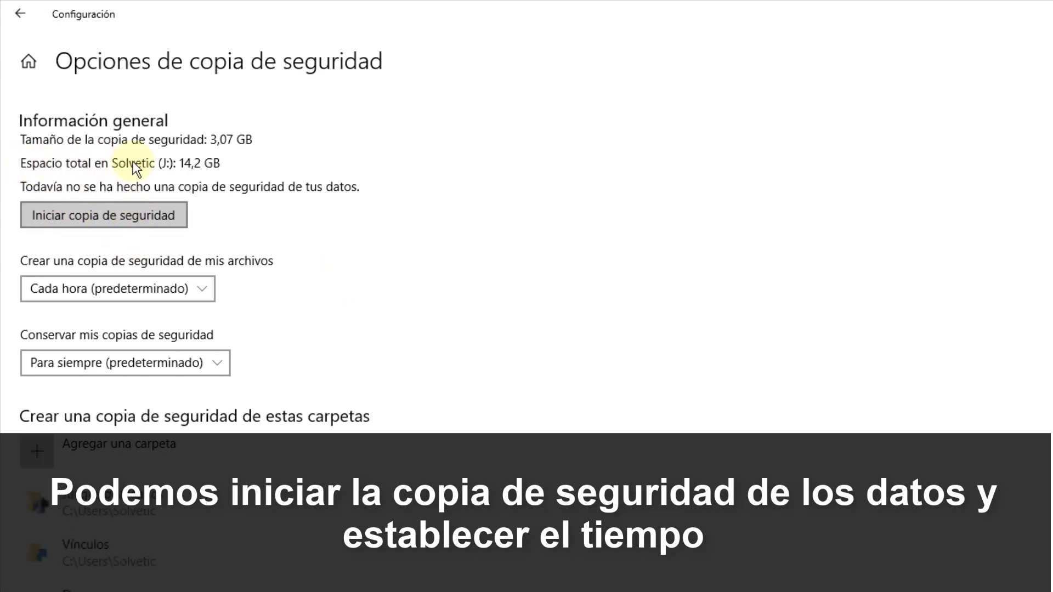
click(157, 290)
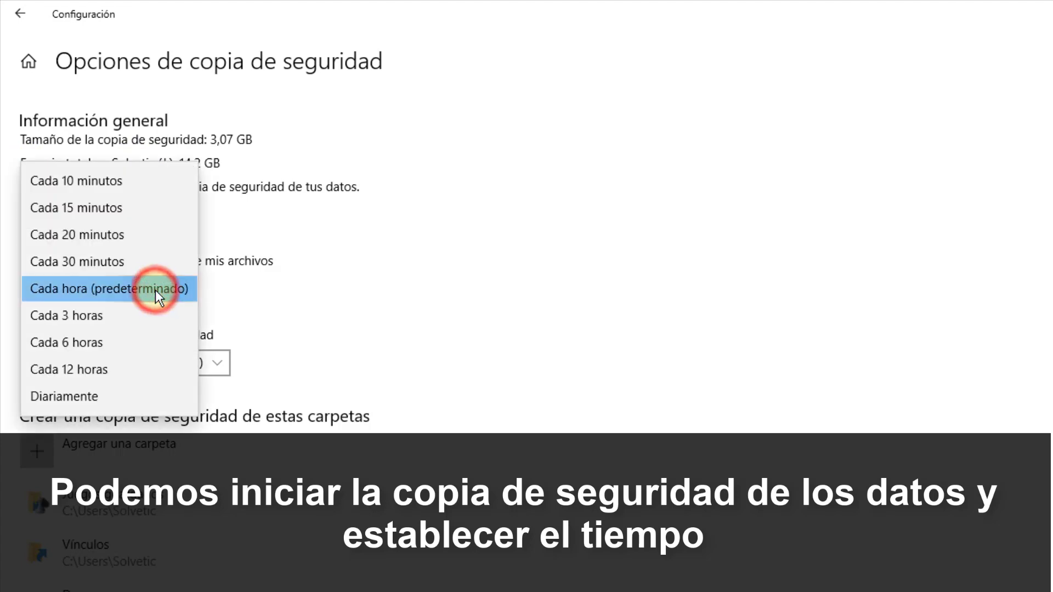
click(131, 370)
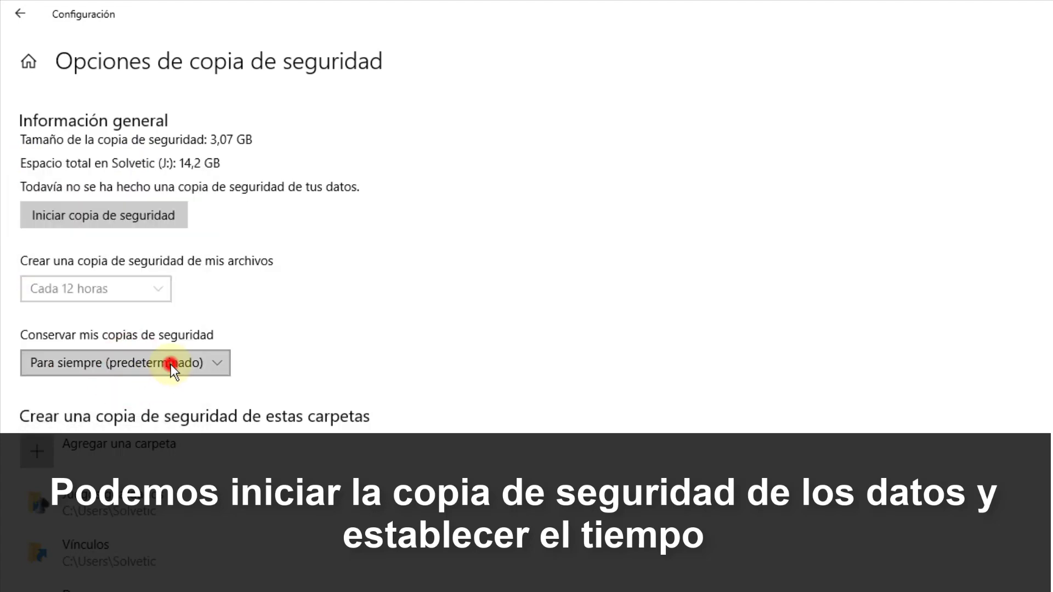
click(170, 364)
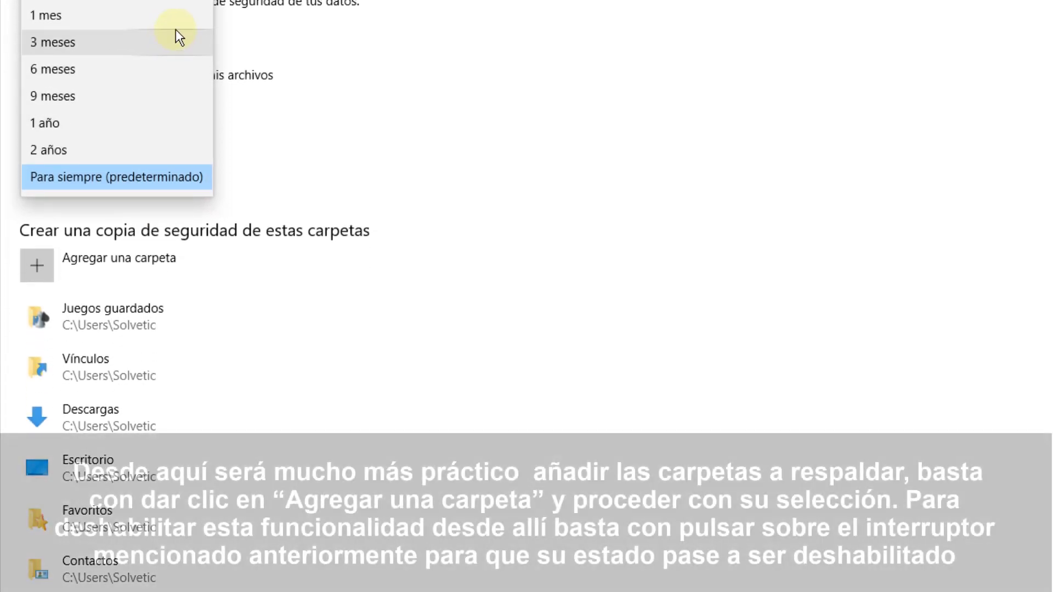
click(176, 32)
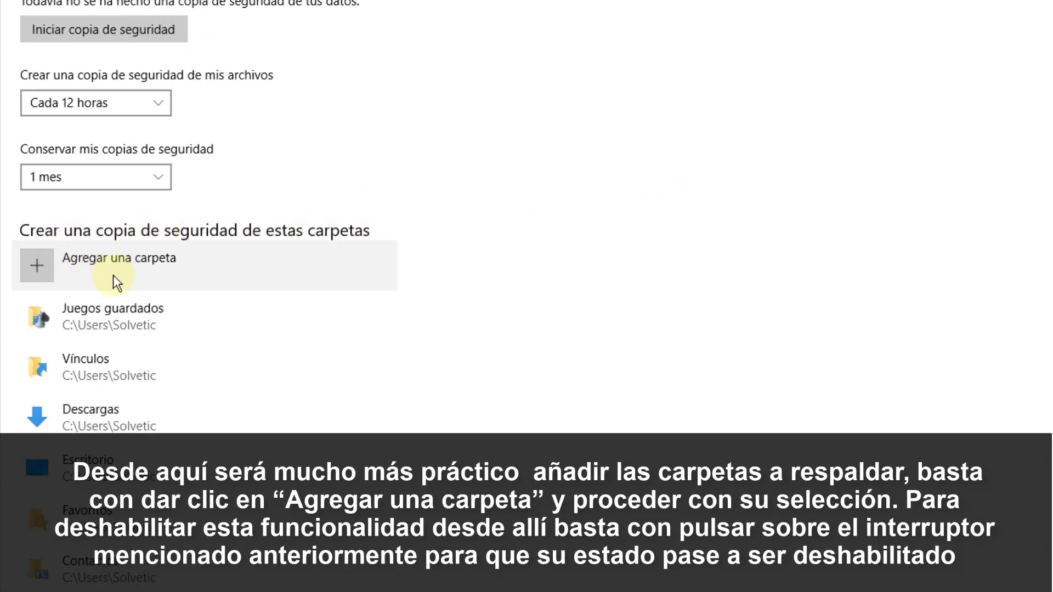
- Add the Solvetic folder inside Solvetic1 on drive D: to the folders that are backed up
click(101, 263)
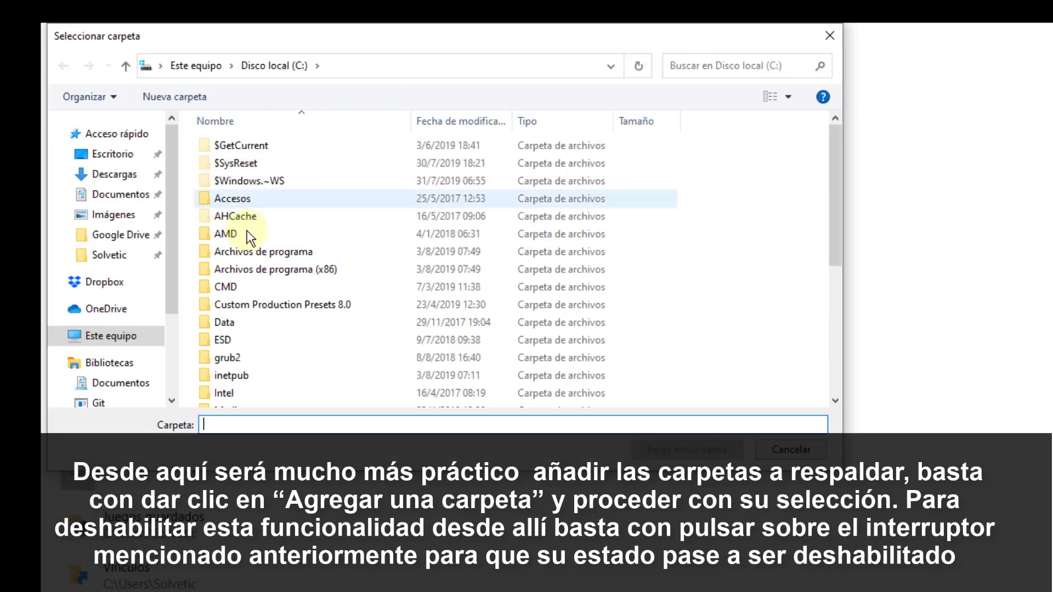
click(122, 337)
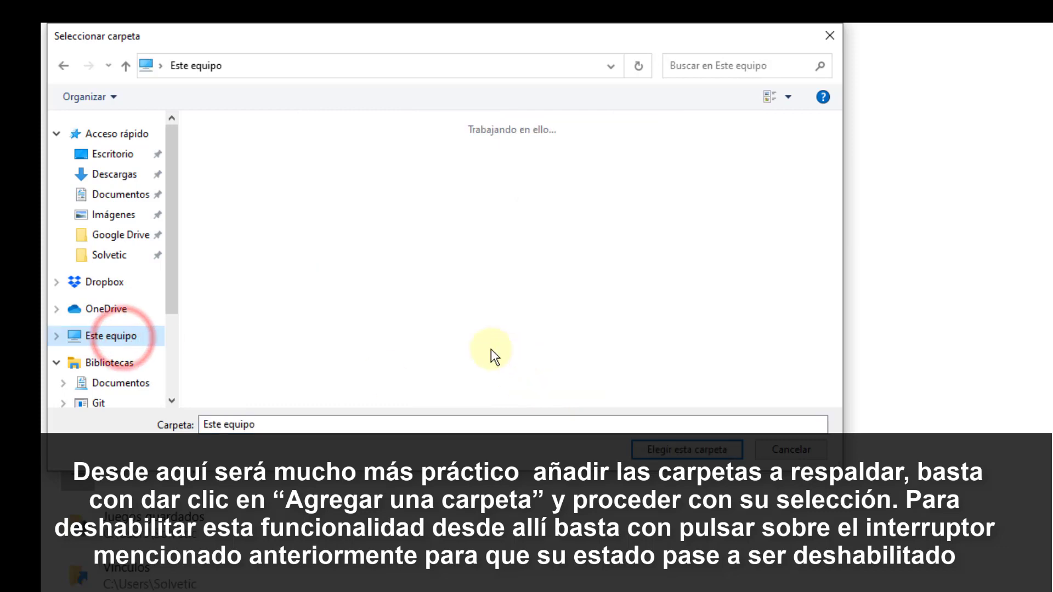
scroll(436, 314, down, 2)
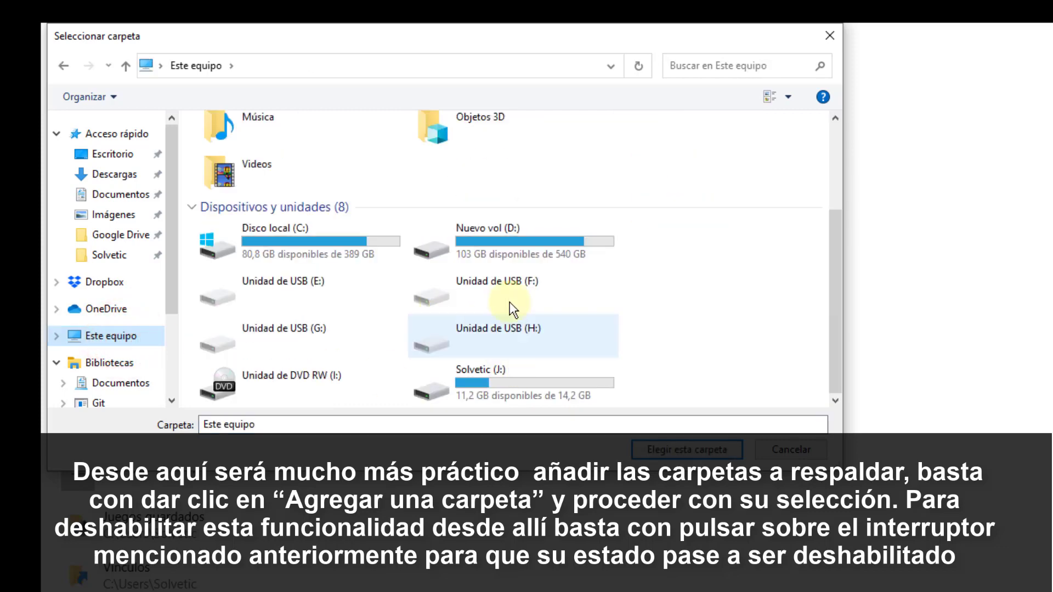
double_click(510, 241)
scroll(360, 307, down, 6)
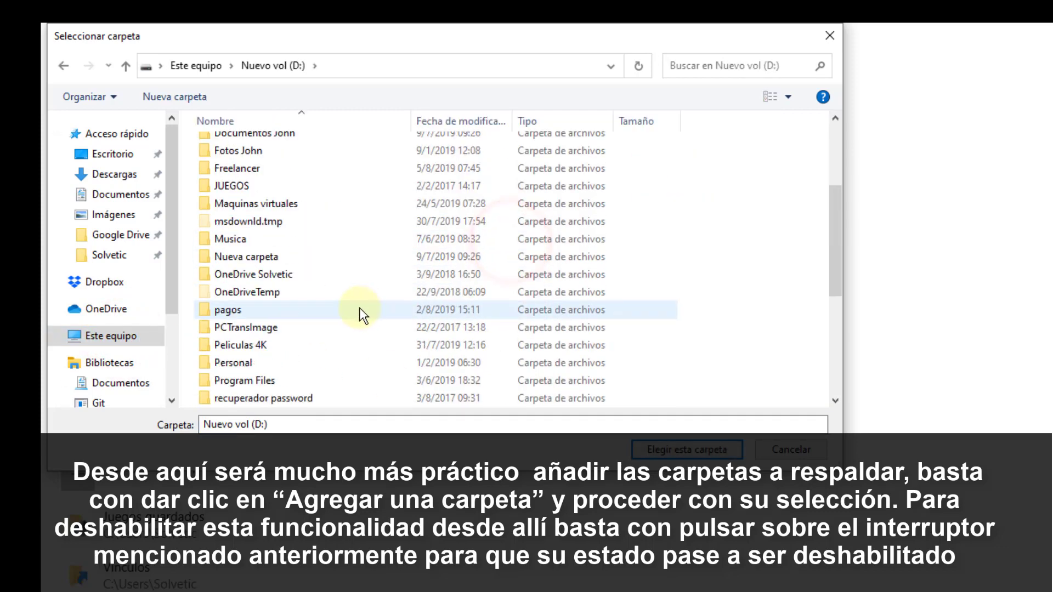
click(290, 261)
double_click(293, 259)
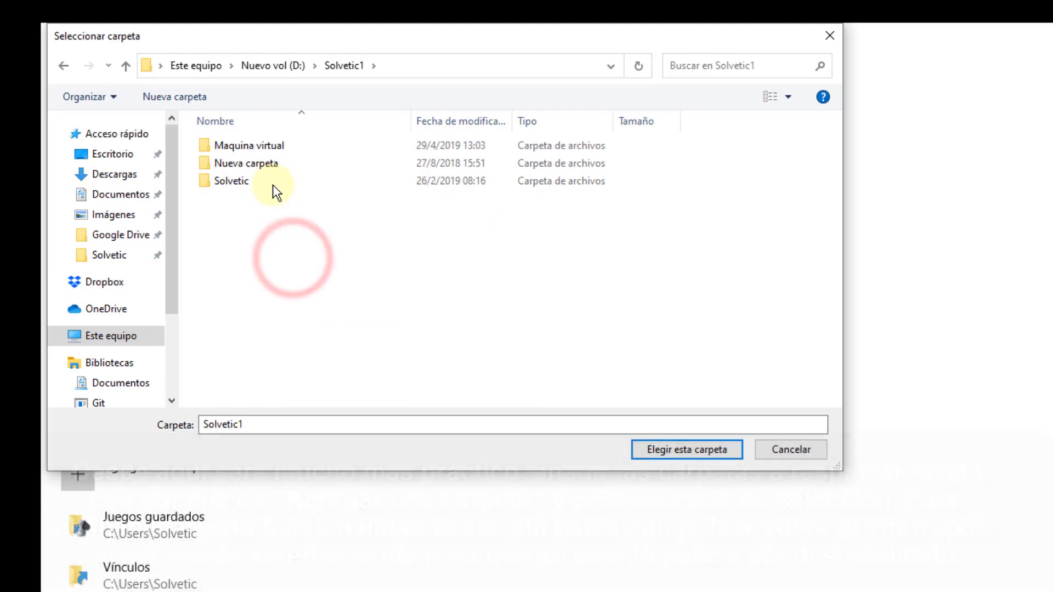
click(266, 182)
click(686, 449)
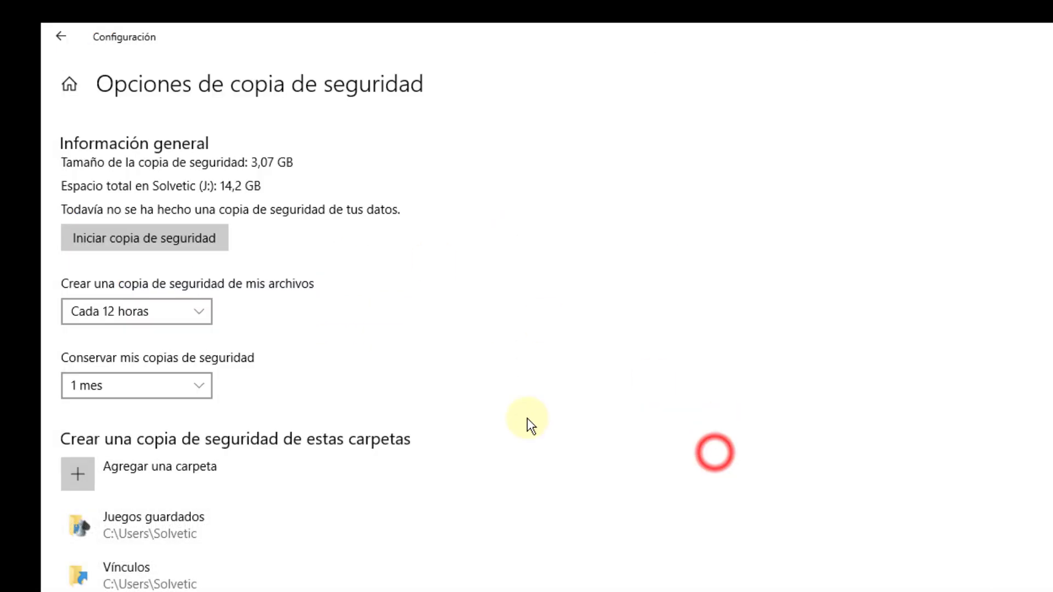
- Remove the Solvetic folder in D:\Solvetic1 from the list of folders that are backed up
scroll(524, 373, down, 5)
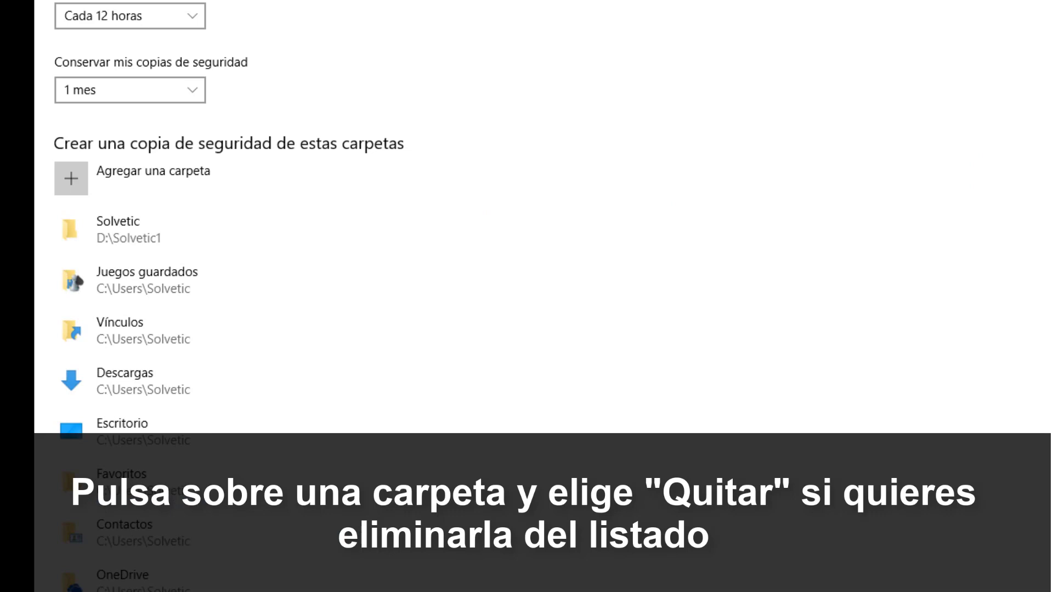
click(284, 226)
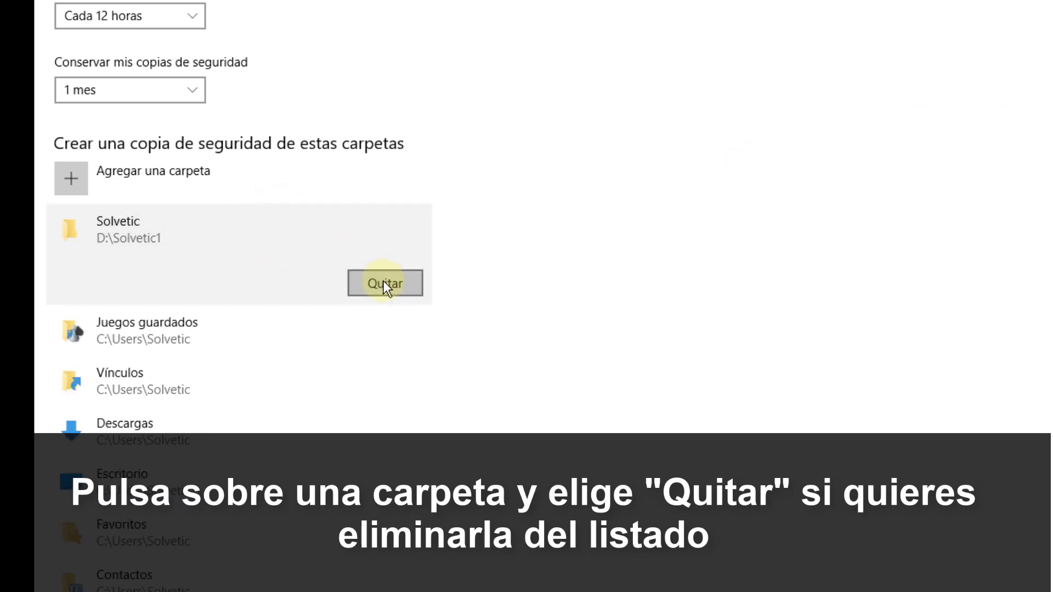
click(383, 281)
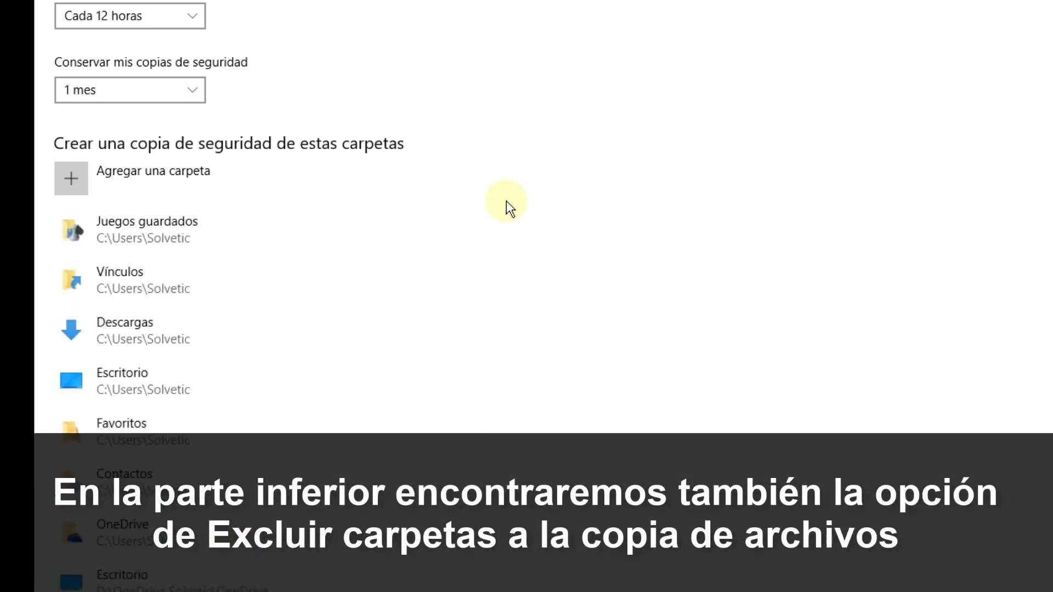
- Add the Solvetic folder in D:\Solvetic1 to the folders excluded from the backup and return to the main backup page
scroll(506, 201, down, 10)
scroll(505, 200, down, 15)
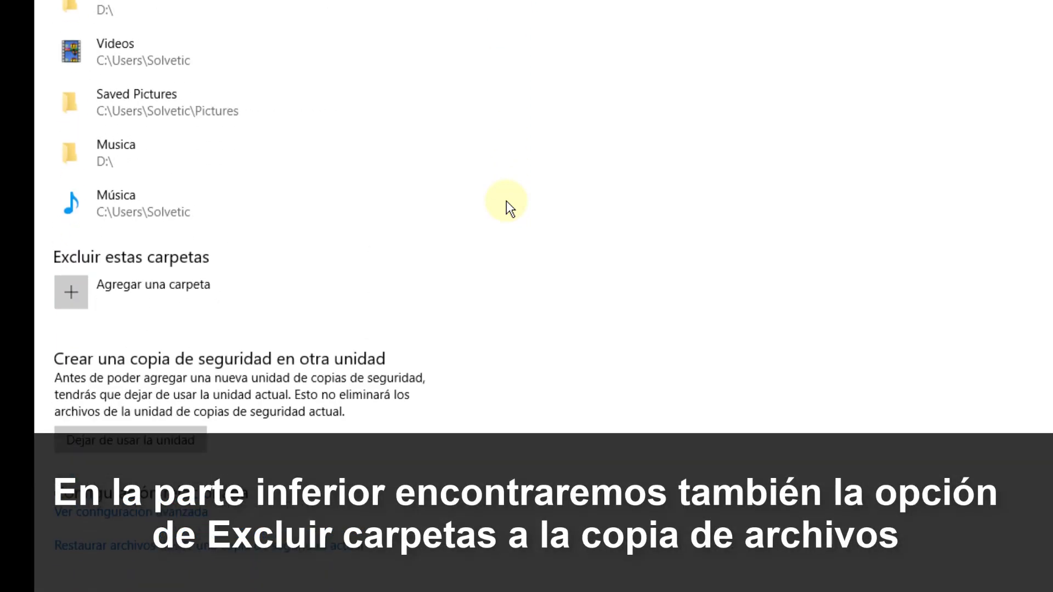
click(142, 291)
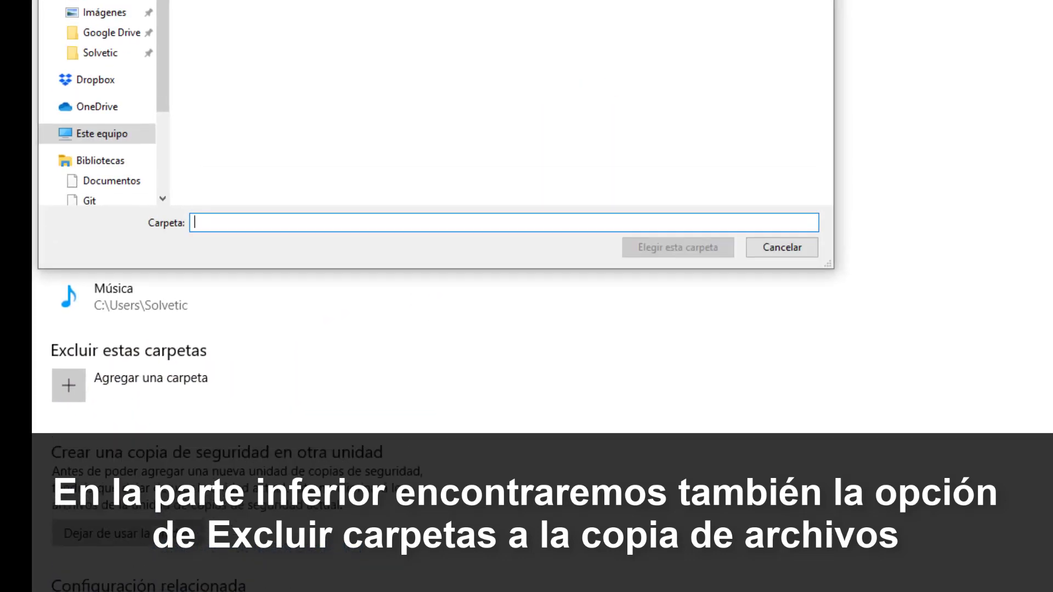
click(207, 133)
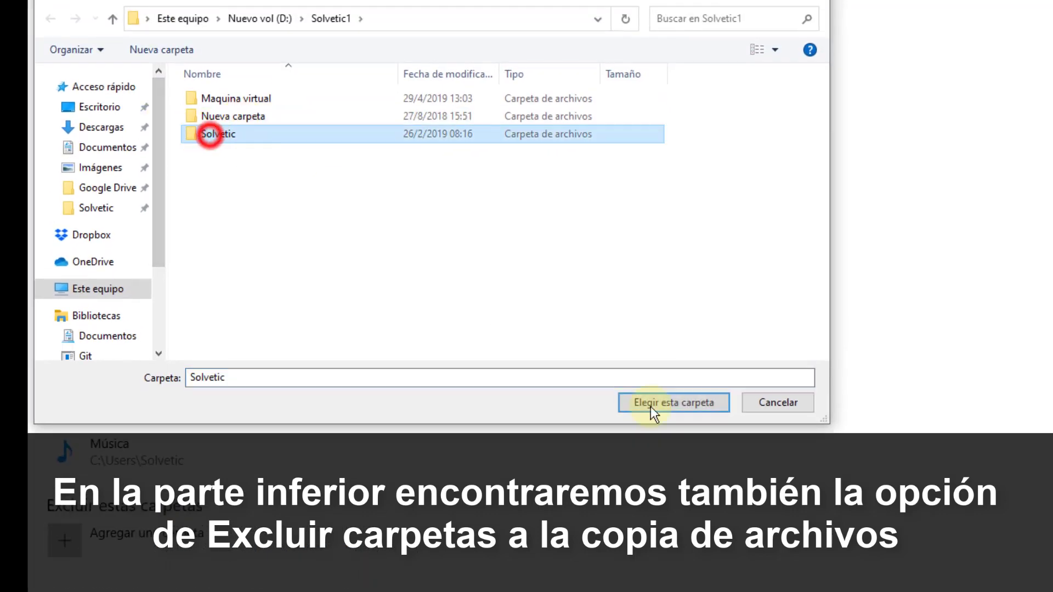
click(702, 409)
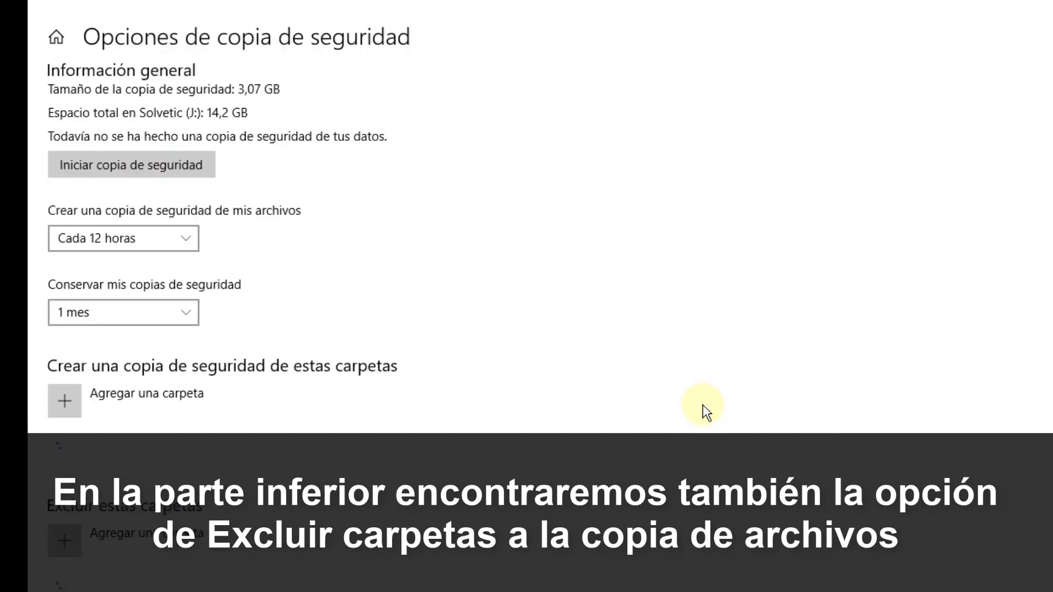
scroll(658, 422, down, 1)
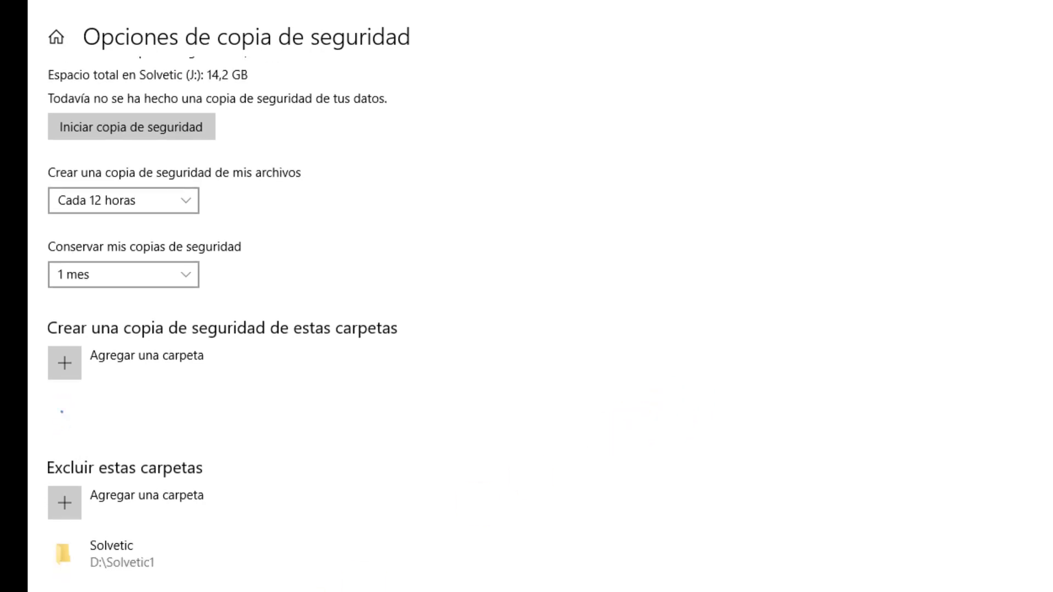
click(50, 3)
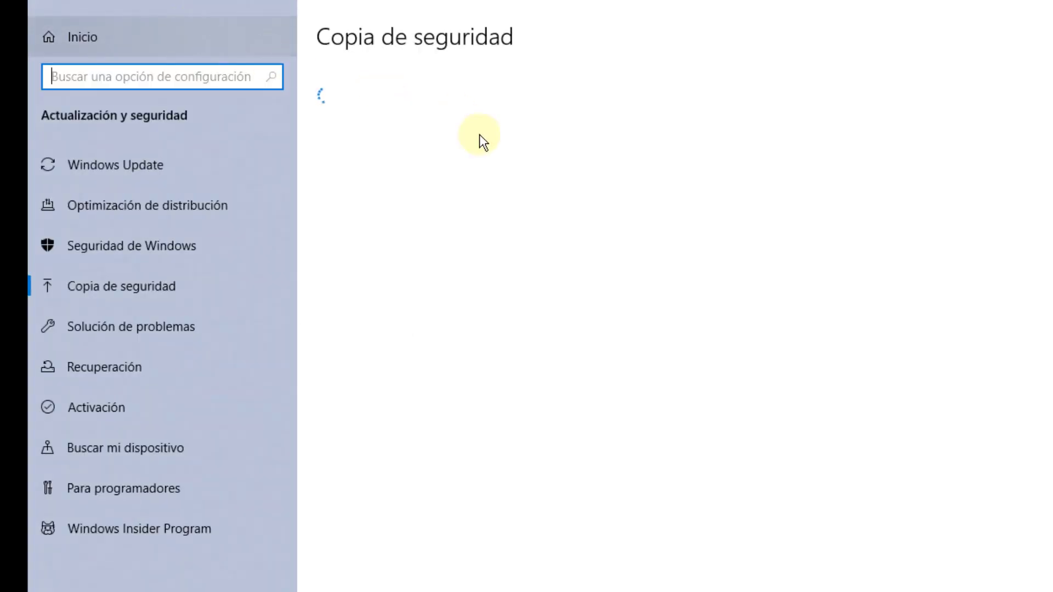